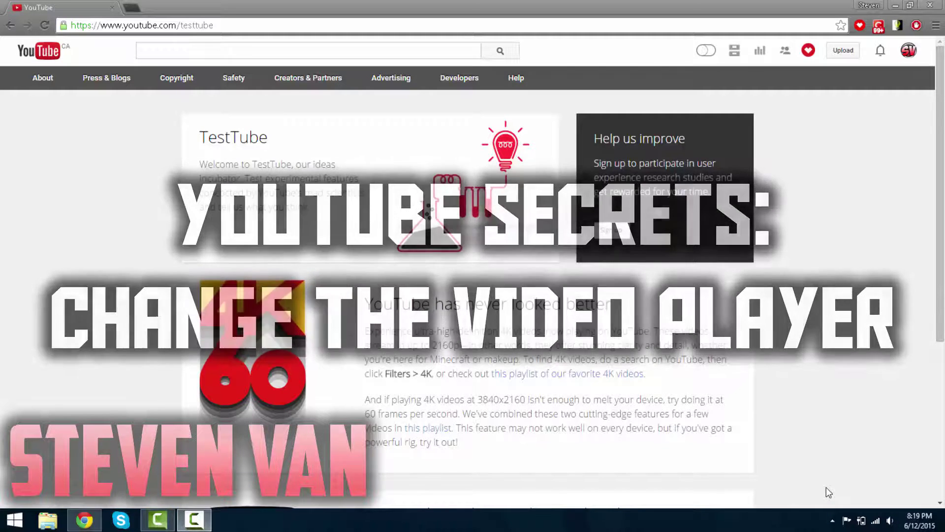
- Enable the 'Try out the redesigned YouTube player' experiment on TestTube
click(943, 265)
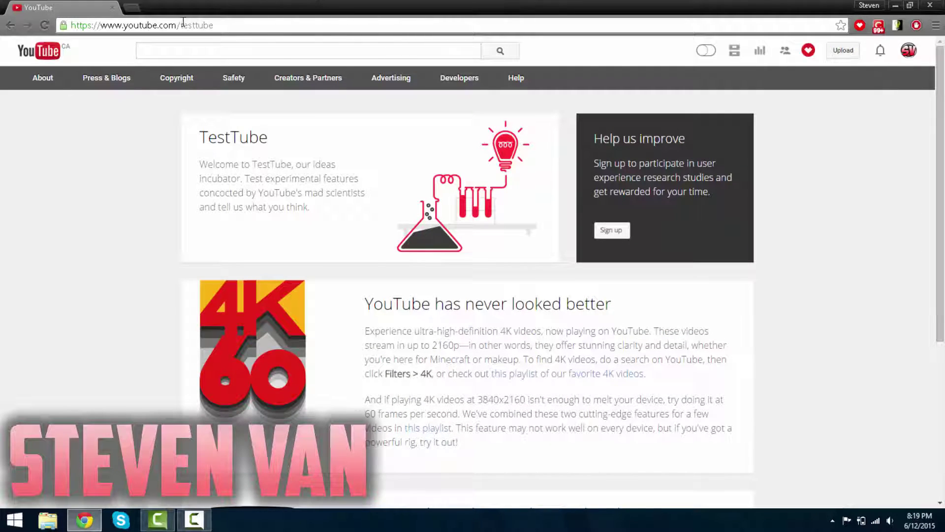
scroll(931, 281, down, 3)
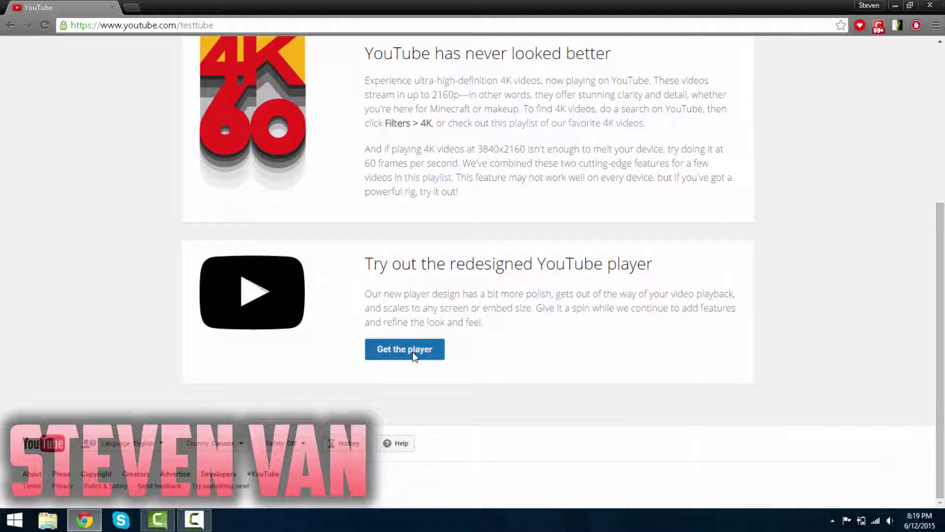
right_click(412, 351)
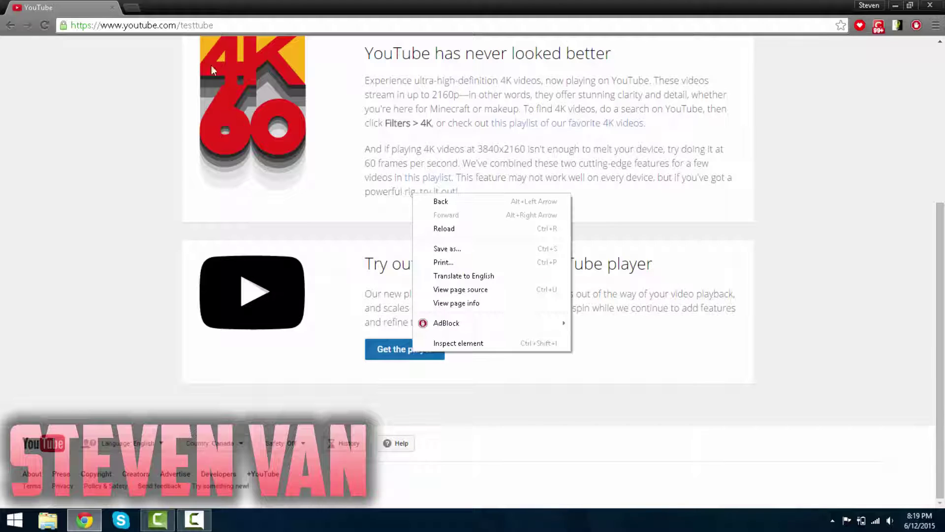
click(115, 138)
click(437, 363)
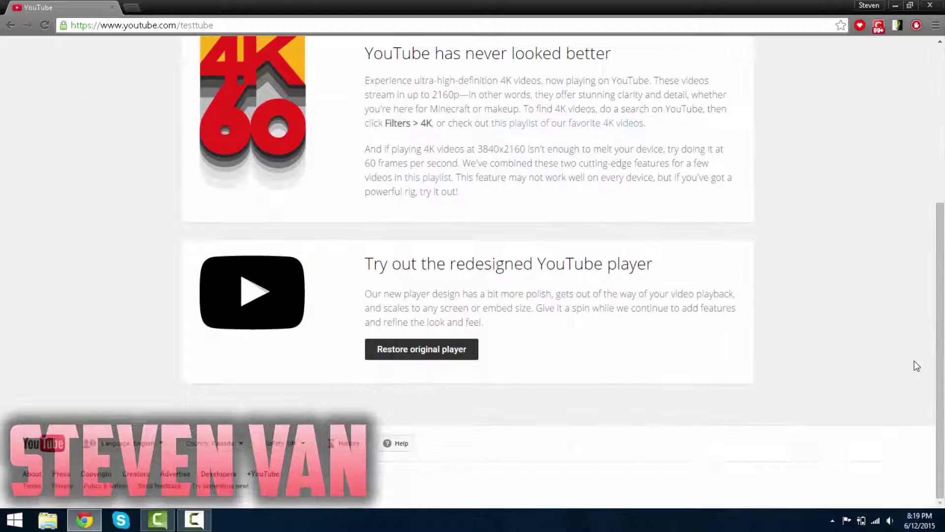
- Load youtube.com and go to My Channel
click(242, 25)
text(y)
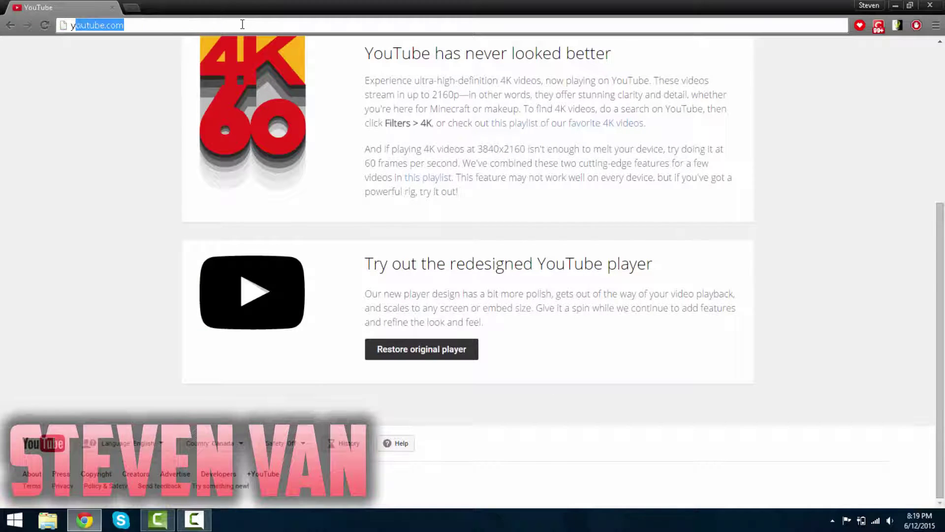
text(ou)
key(Return)
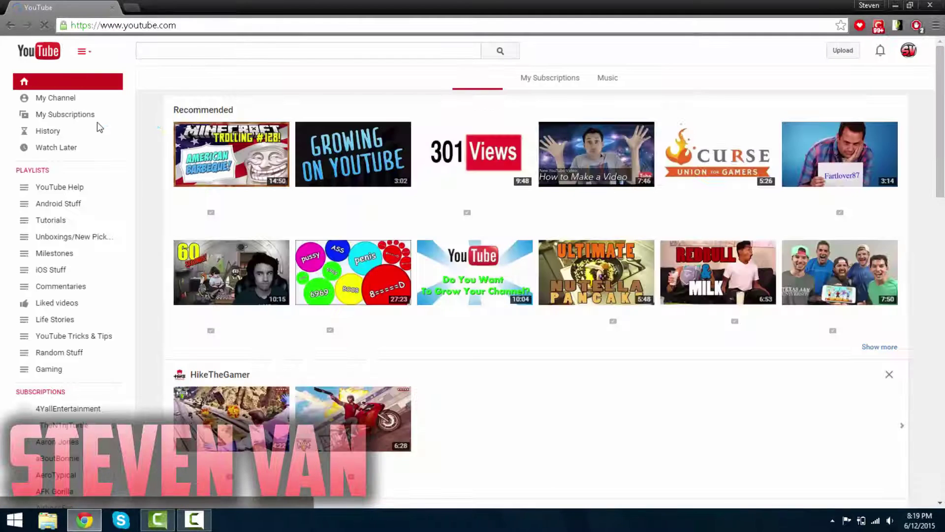
click(57, 97)
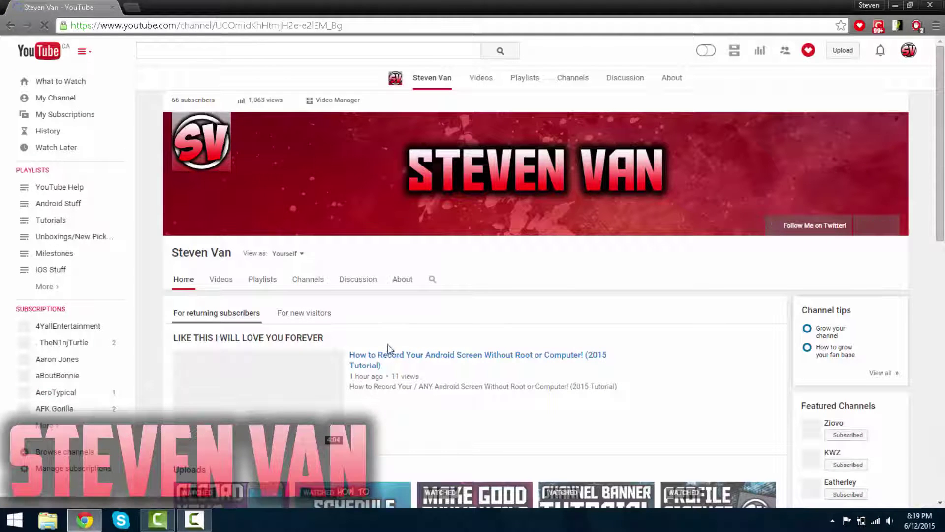
scroll(388, 355, down, 1)
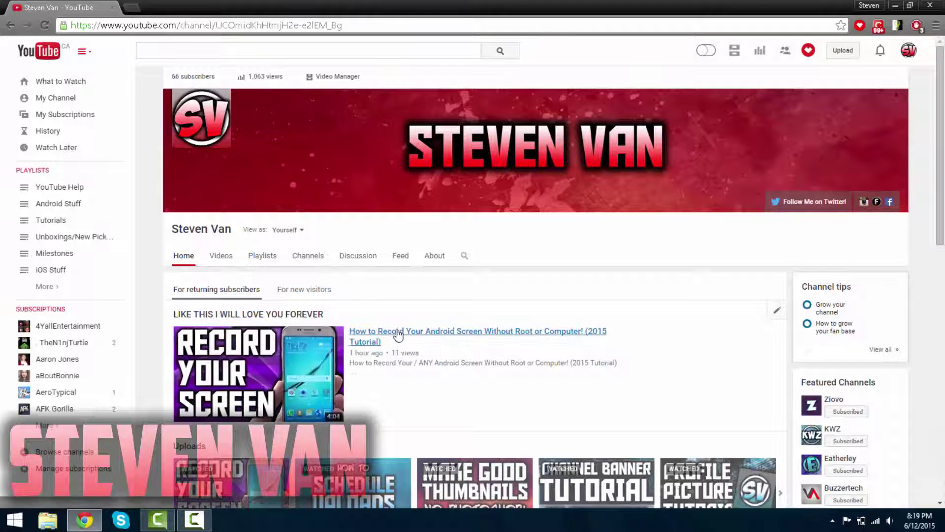
- Play 'How to Record Your Android Screen…' in the new player, then pause it
click(398, 332)
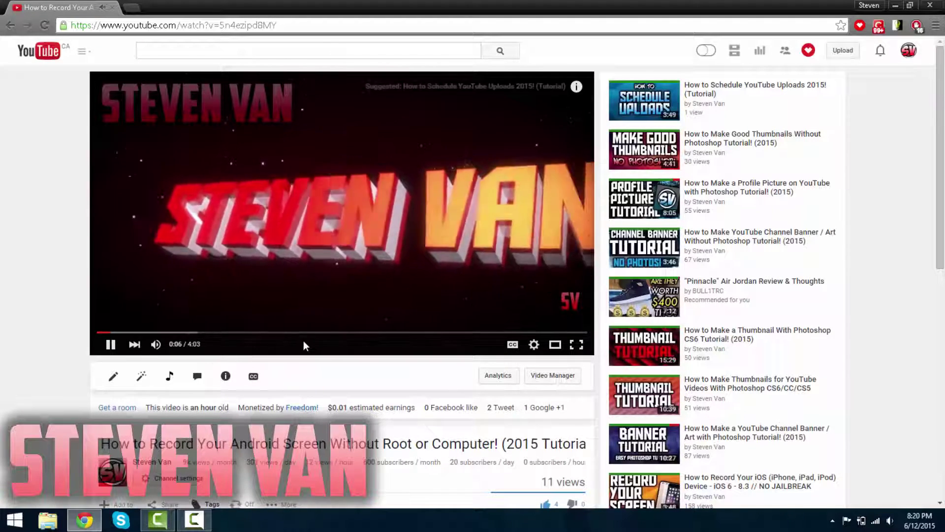
key(space)
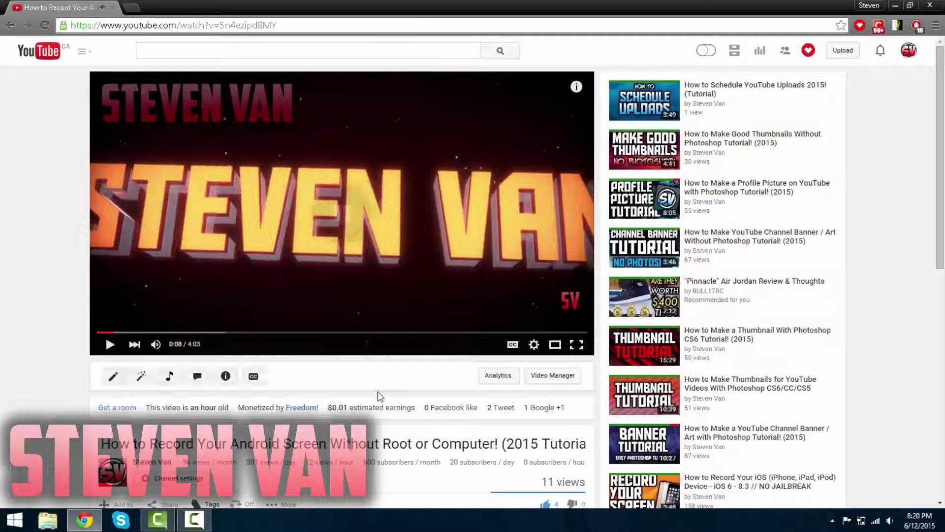